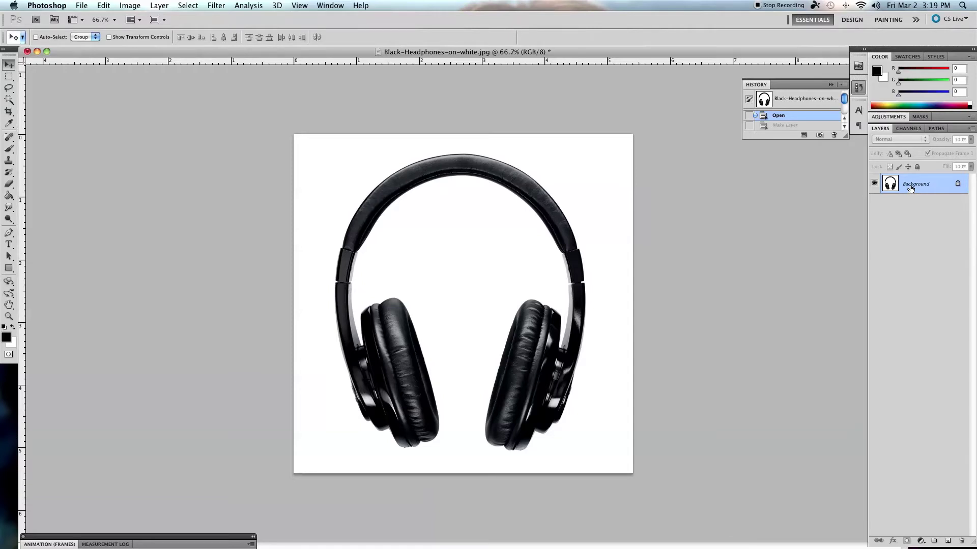
- Convert the locked Background into the regular layer Layer 0 and add a new empty layer above it
{"action": "double_click", "coordinate": [910, 184]}
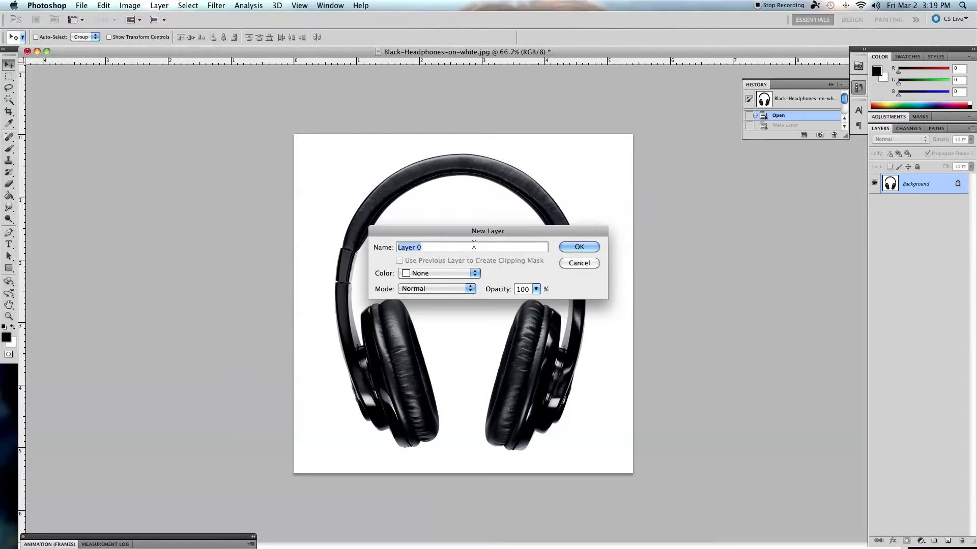
{"action": "left_click", "coordinate": [578, 248]}
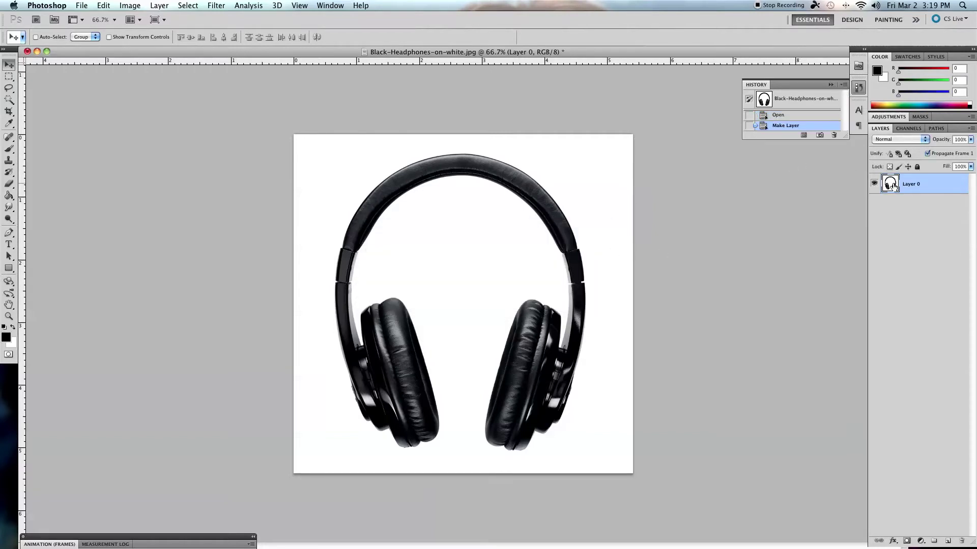
{"action": "left_click", "coordinate": [948, 543]}
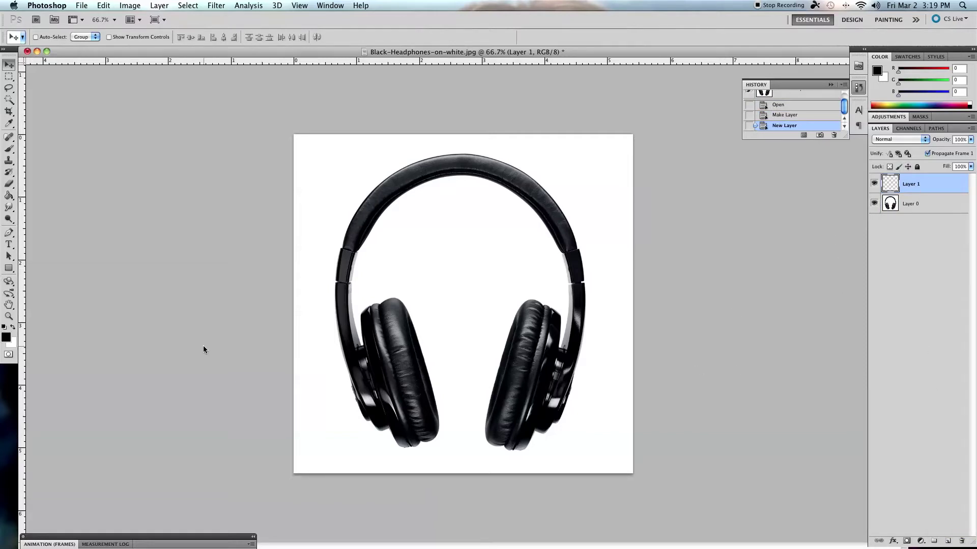
- Set the foreground colour to blue #1e5fe4 and fill the new empty layer with it
{"action": "left_click", "coordinate": [6, 337]}
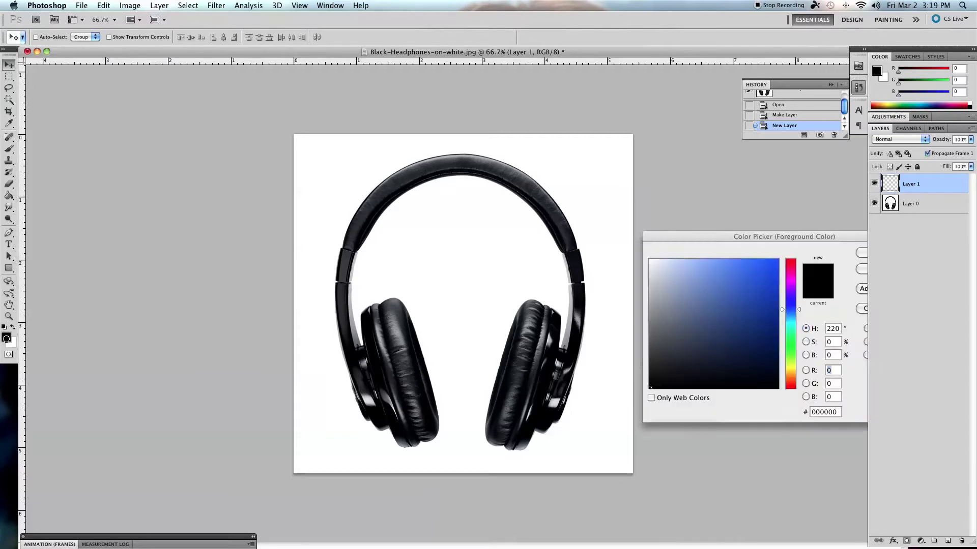
{"action": "left_click", "coordinate": [762, 272]}
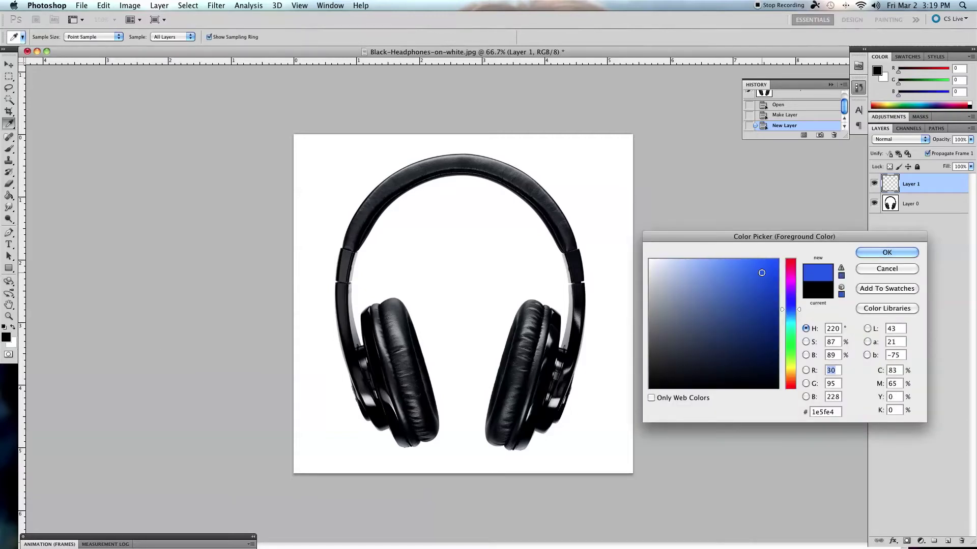
{"action": "left_click", "coordinate": [879, 253]}
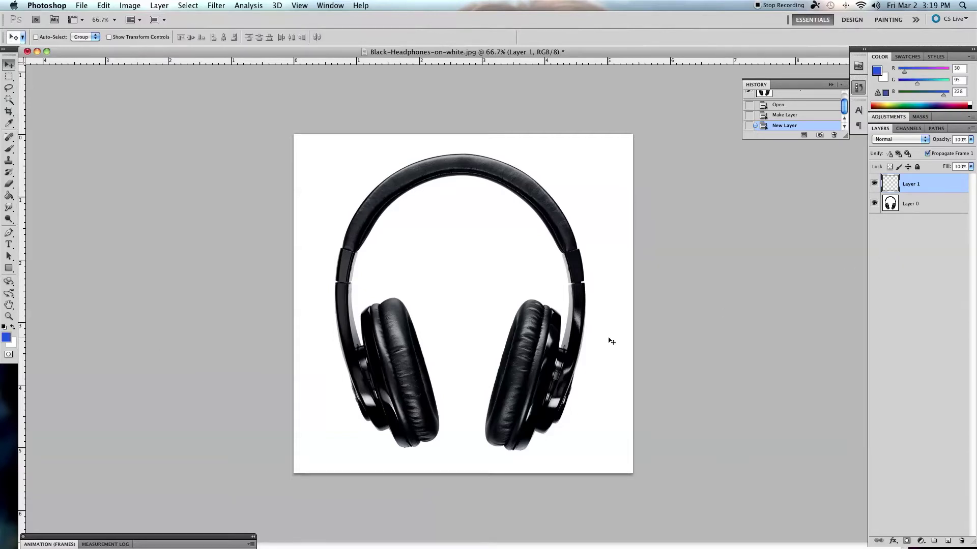
{"action": "left_click", "coordinate": [9, 195]}
{"action": "left_click", "coordinate": [441, 254]}
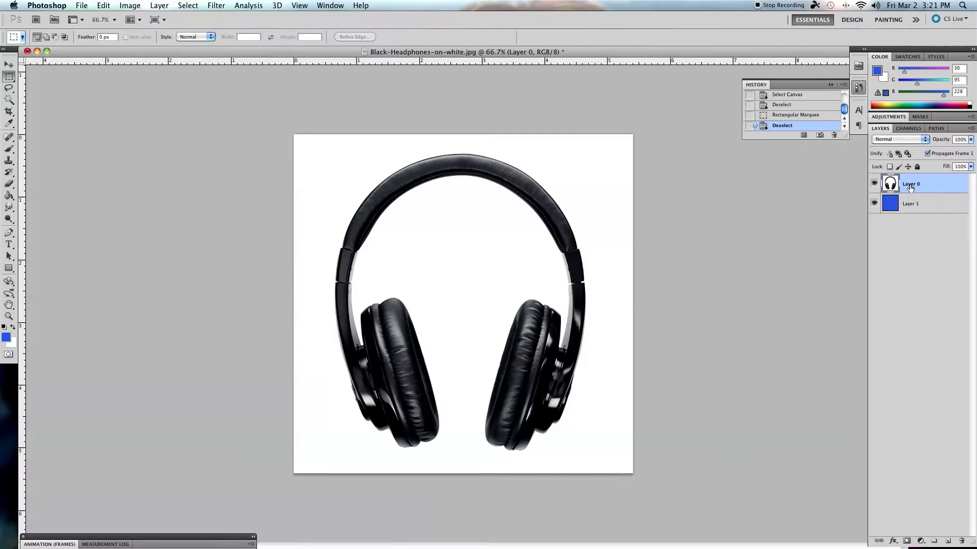
- Apply a Threshold adjustment at level 85 to the headphones layer
{"action": "left_click", "coordinate": [130, 5]}
{"action": "mouse_move", "coordinate": [142, 39]}
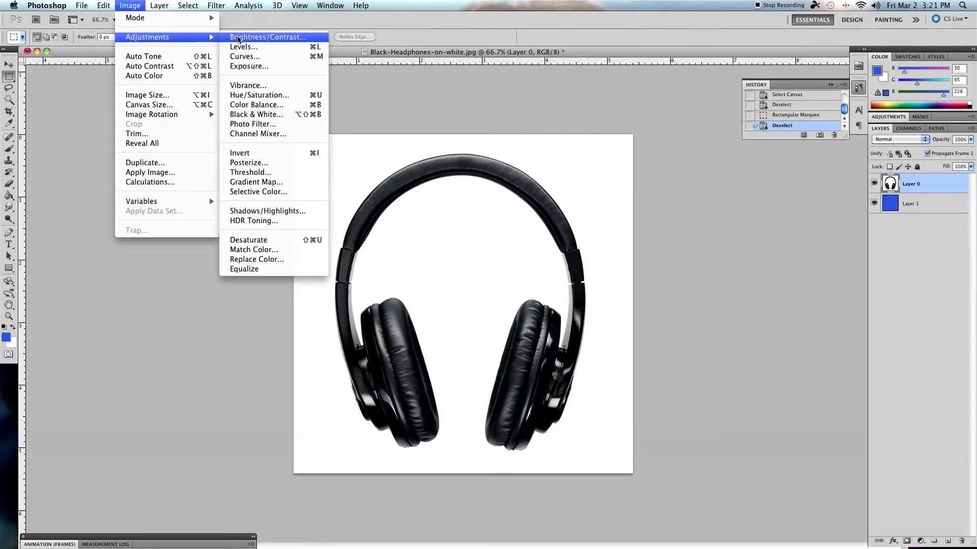
{"action": "left_click", "coordinate": [269, 174]}
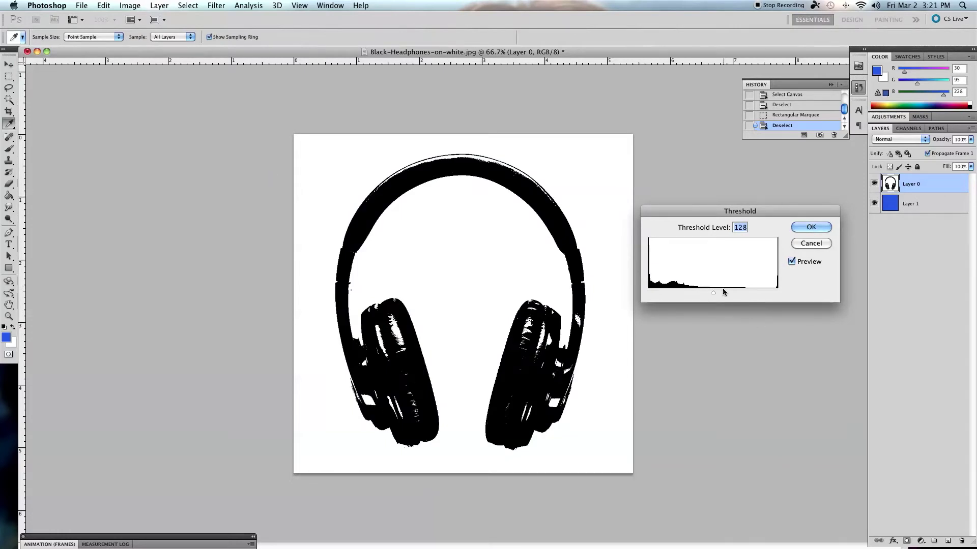
{"action": "left_click_drag", "start_coordinate": [713, 292], "coordinate": [762, 293]}
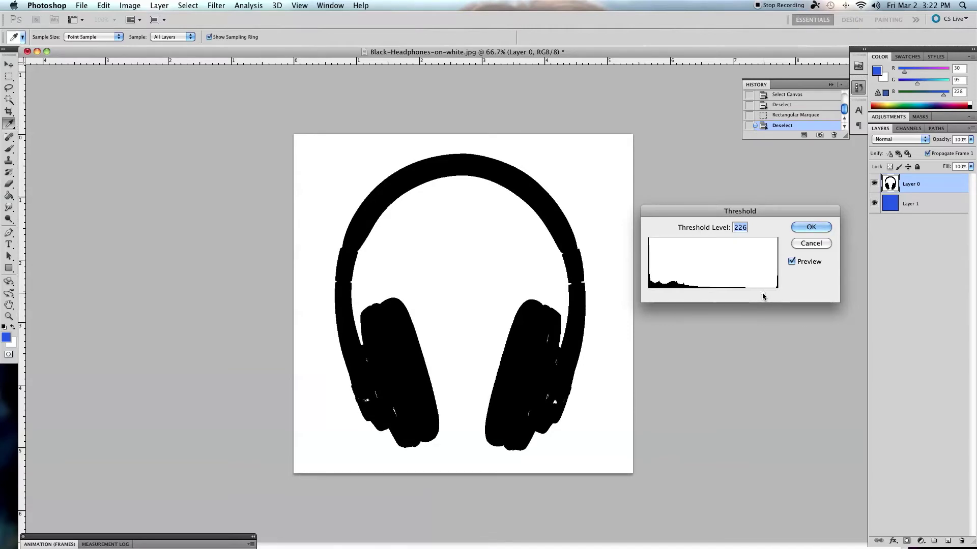
{"action": "left_click_drag", "start_coordinate": [761, 292], "coordinate": [690, 293]}
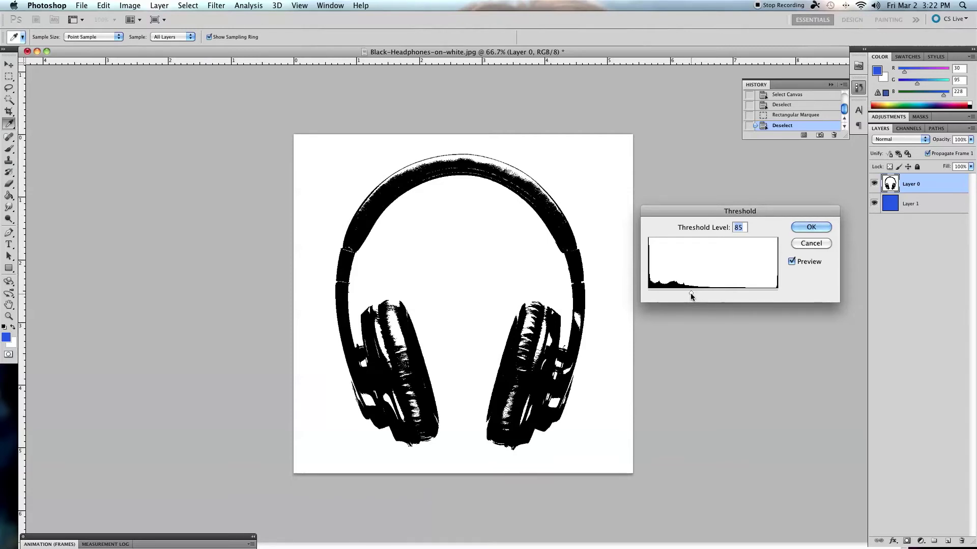
{"action": "left_click", "coordinate": [809, 230]}
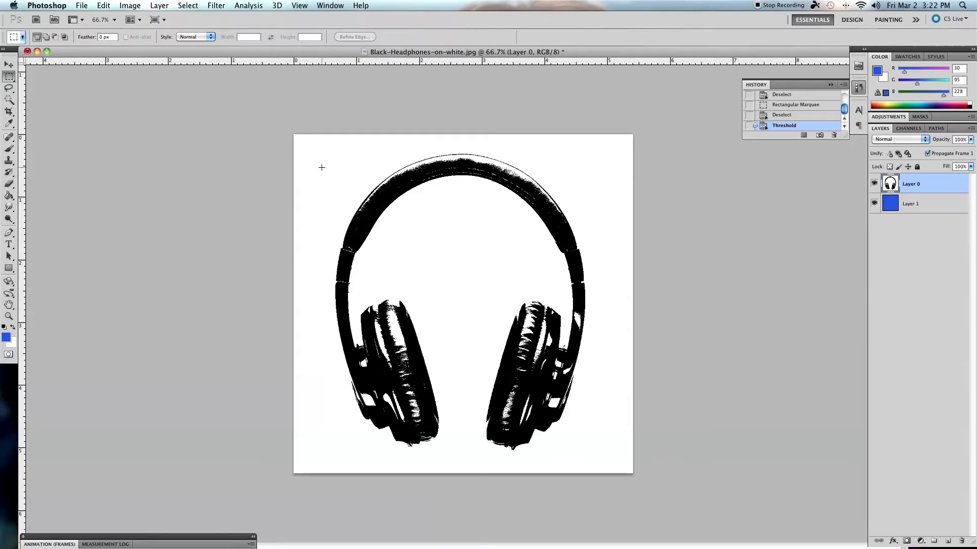
- Select a rectangular area enclosing the whole pair of headphones
{"action": "left_click_drag", "start_coordinate": [320, 152], "coordinate": [515, 405]}
{"action": "left_click_drag", "start_coordinate": [611, 459], "coordinate": [612, 458]}
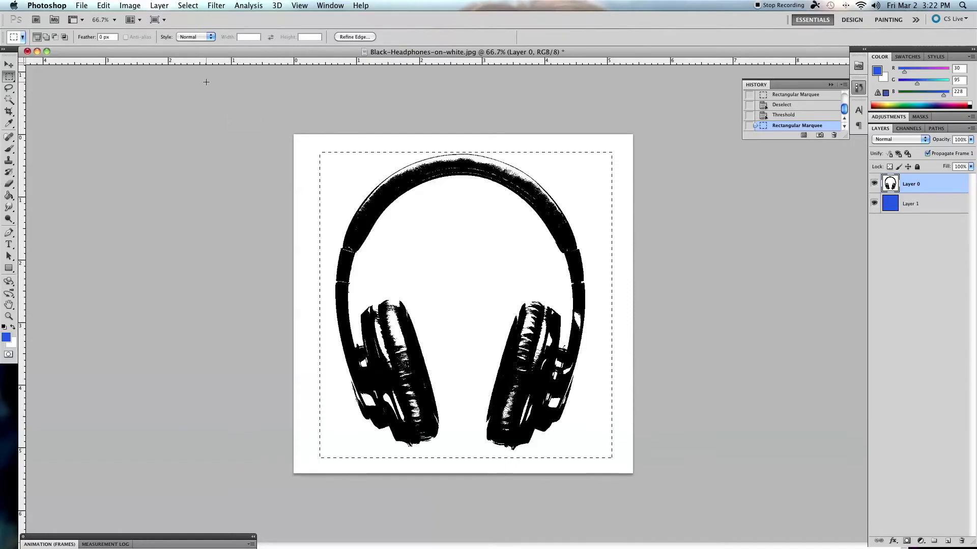
- Check the image's pixel dimensions in the Image Size settings
{"action": "left_click", "coordinate": [105, 6]}
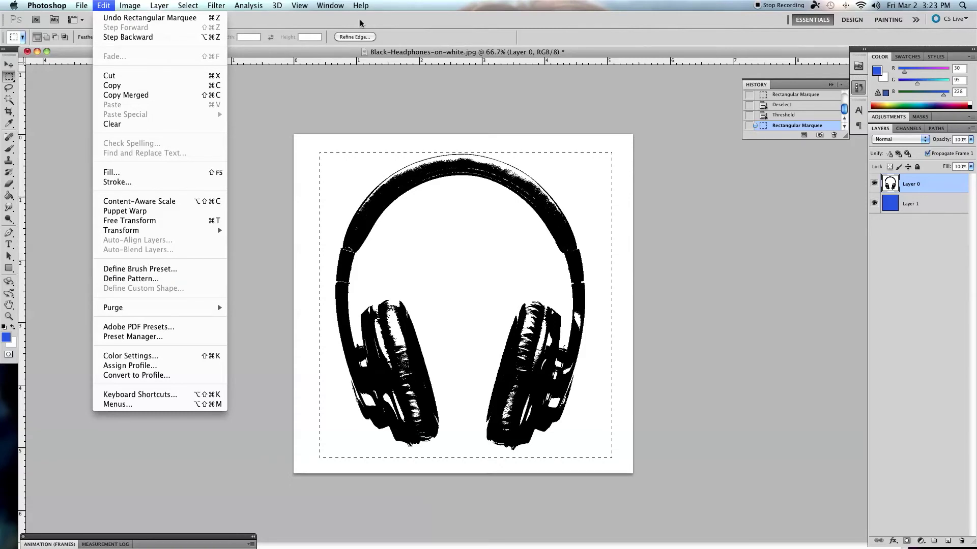
{"action": "mouse_move", "coordinate": [133, 7]}
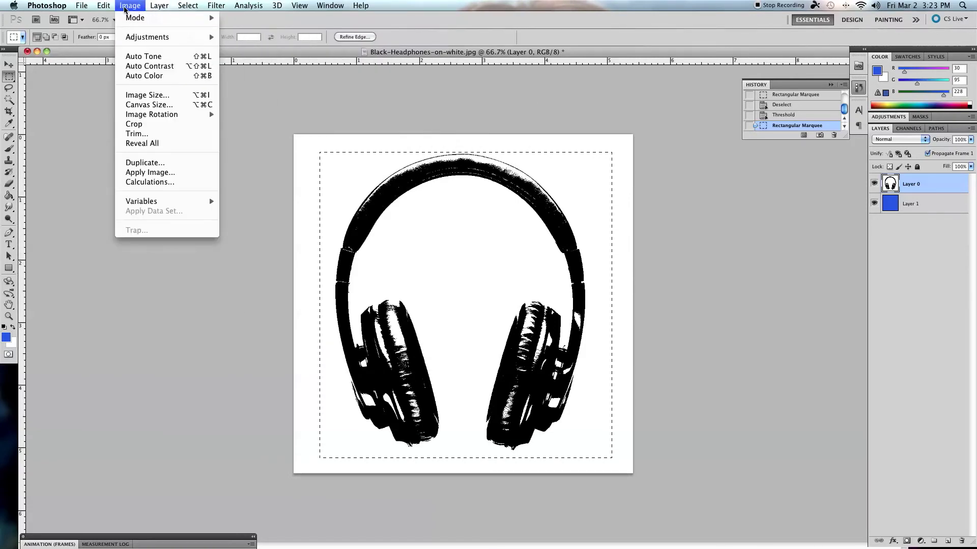
{"action": "left_click", "coordinate": [158, 97]}
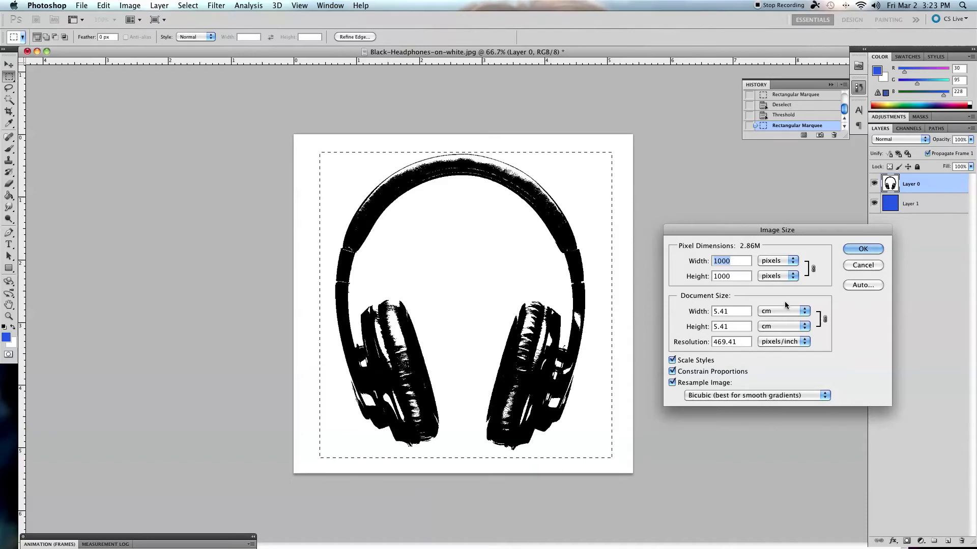
{"action": "left_click", "coordinate": [864, 266]}
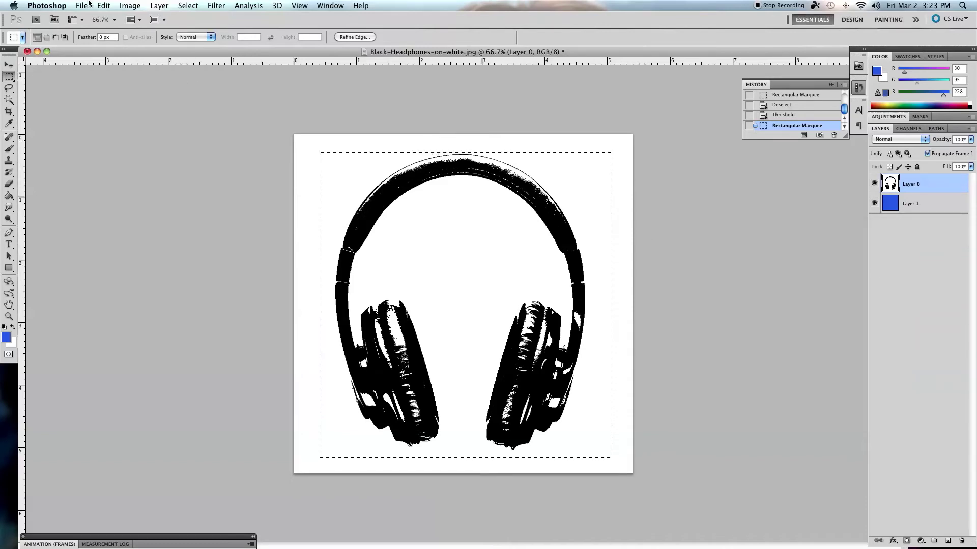
- Define the selected headphones as a brush preset named "cool headphones" and clear the selection
{"action": "left_click", "coordinate": [105, 6]}
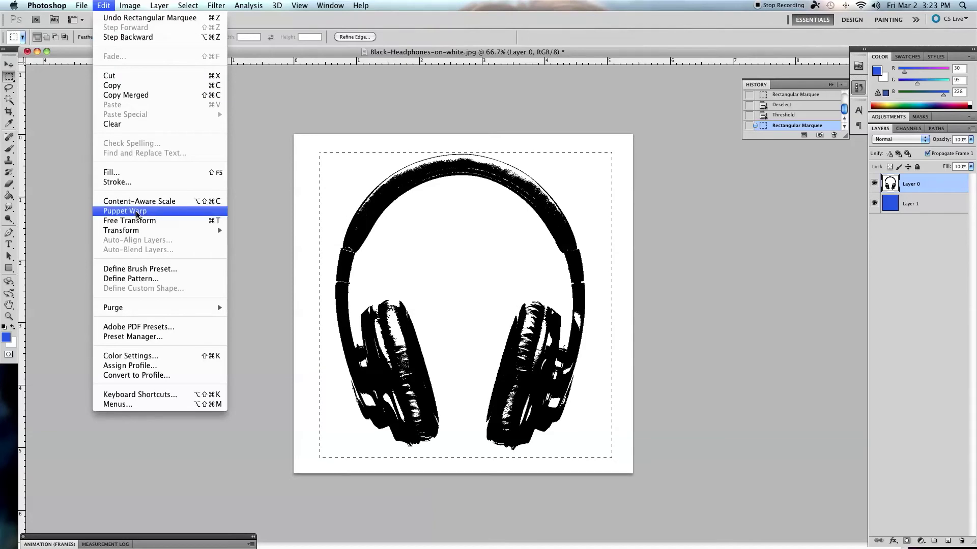
{"action": "left_click", "coordinate": [154, 273]}
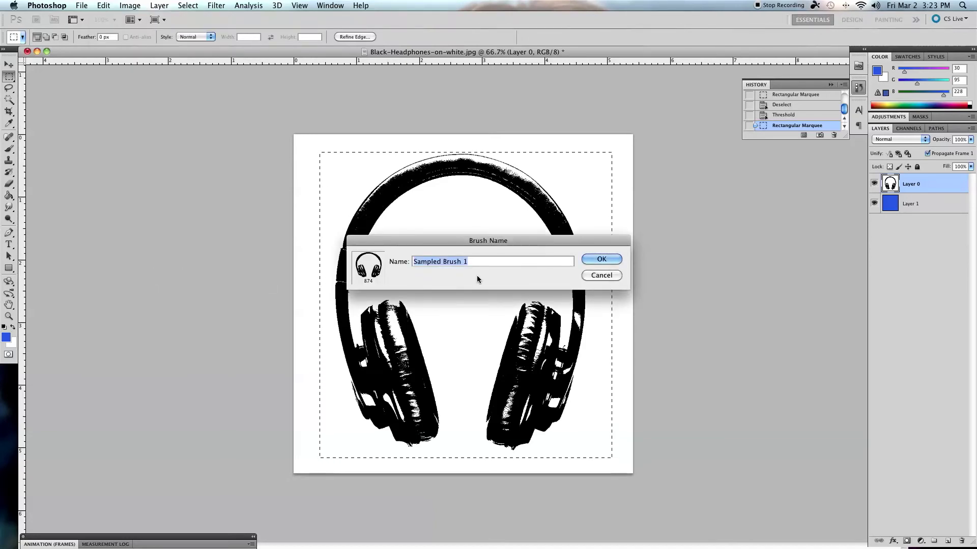
{"action": "type", "text": "cool he"}
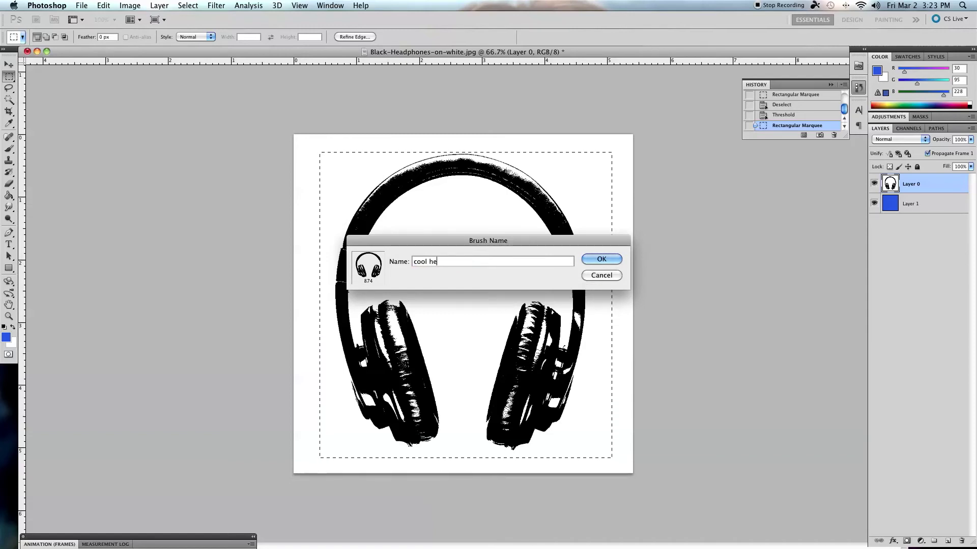
{"action": "type", "text": "adphones"}
{"action": "left_click", "coordinate": [606, 258]}
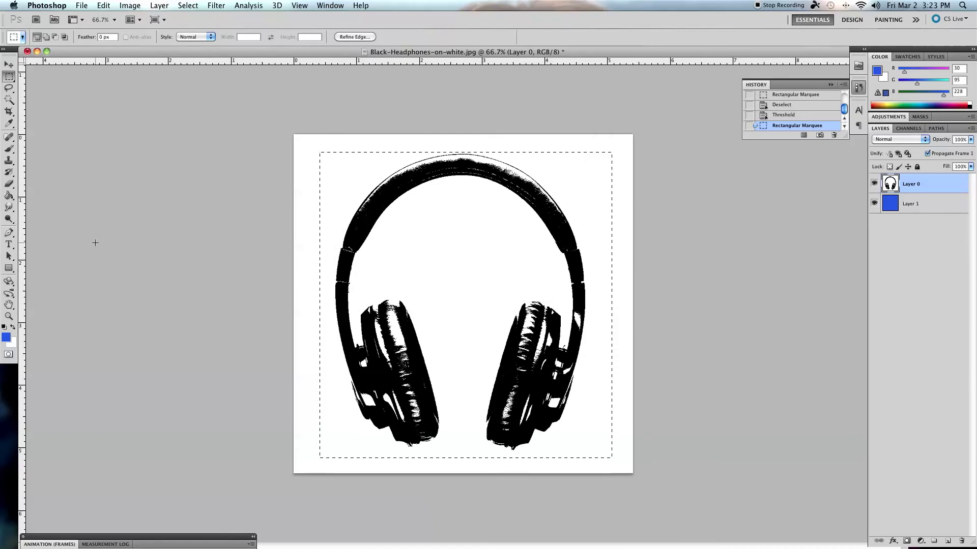
{"action": "left_click", "coordinate": [220, 270]}
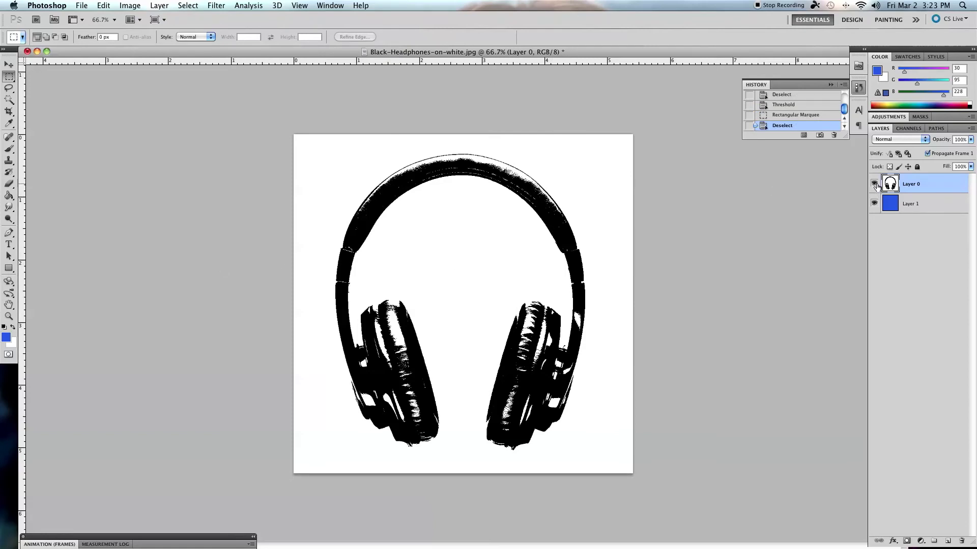
- Hide the headphones layer and choose the newly defined 874 px headphones tip for the Brush tool
{"action": "left_click", "coordinate": [874, 183]}
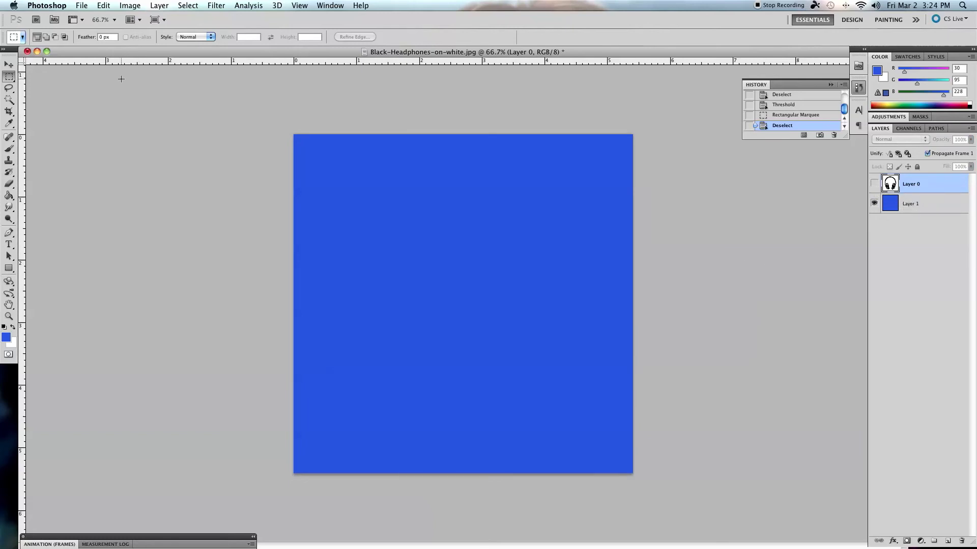
{"action": "key", "text": "b"}
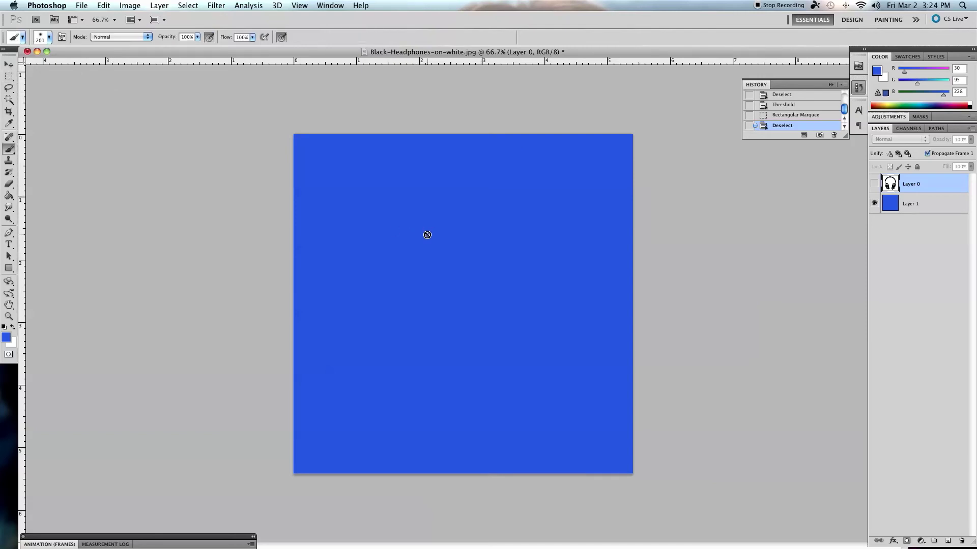
{"action": "right_click", "coordinate": [456, 245]}
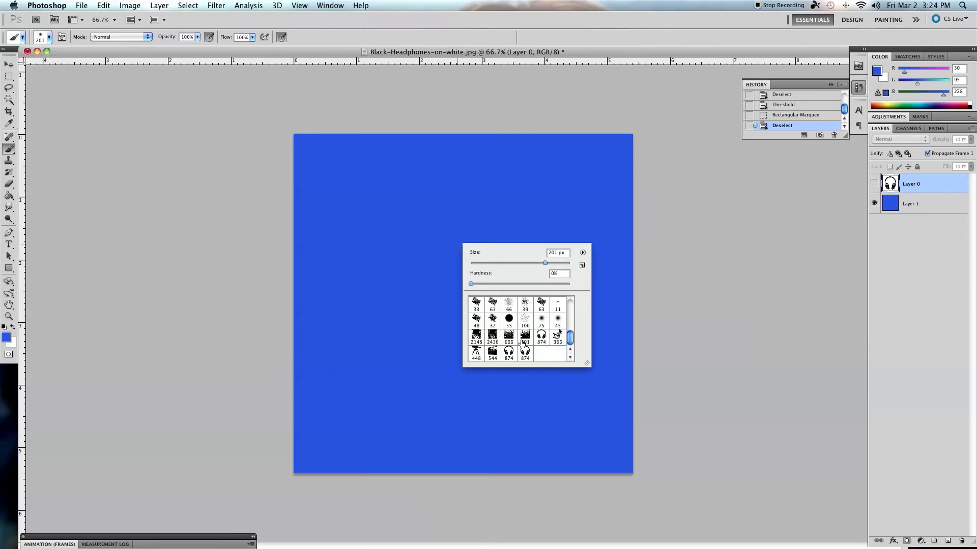
{"action": "left_click", "coordinate": [525, 355]}
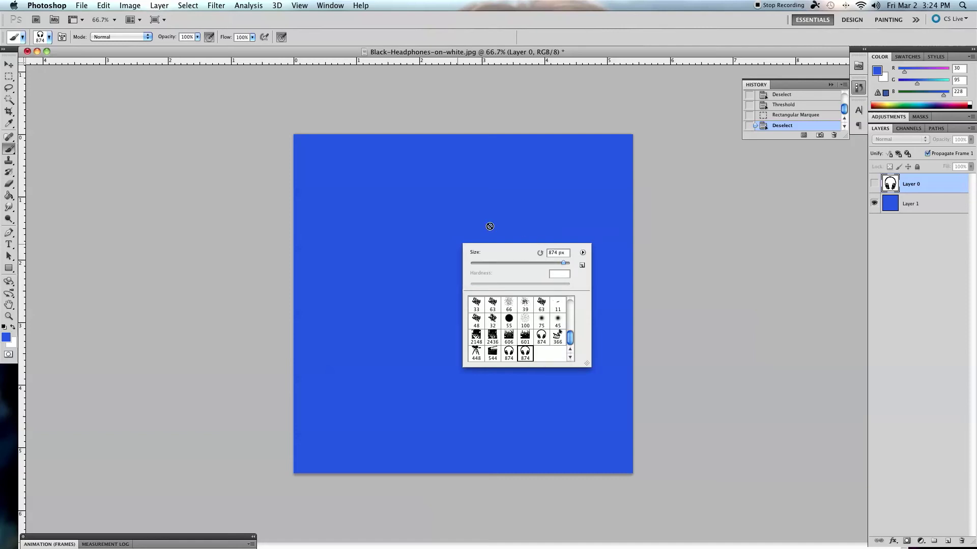
- Make the blue layer active and set the foreground colour to black
{"action": "left_click", "coordinate": [914, 205]}
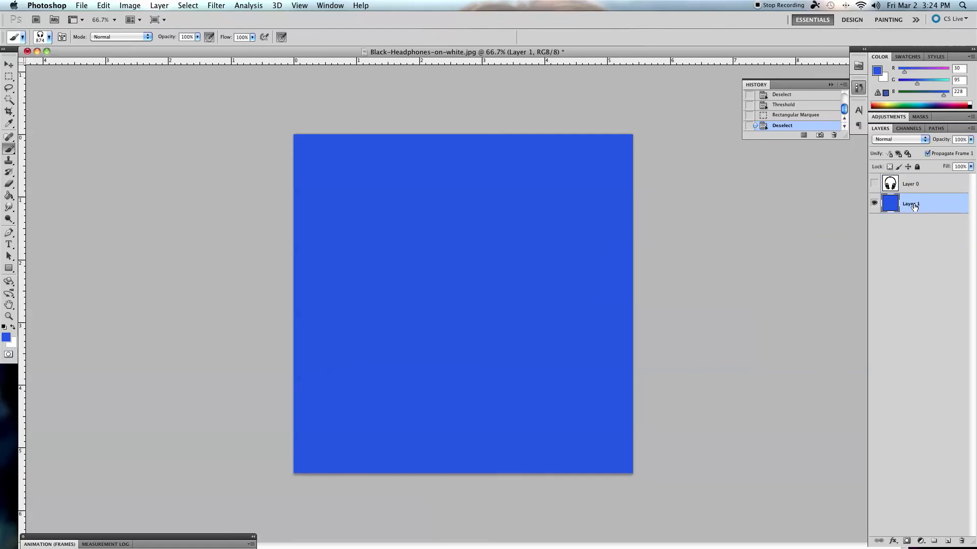
{"action": "left_click", "coordinate": [7, 338]}
{"action": "left_click", "coordinate": [650, 388]}
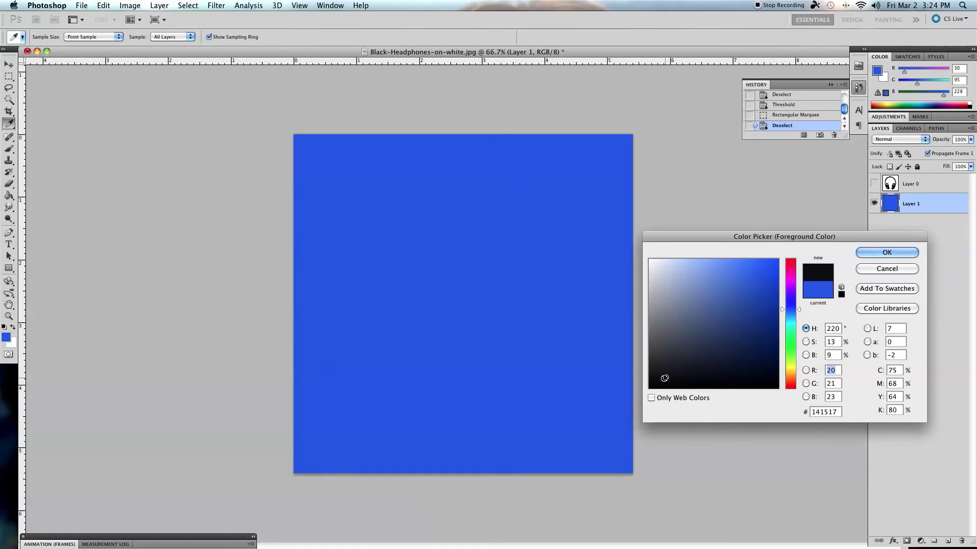
{"action": "left_click", "coordinate": [877, 252]}
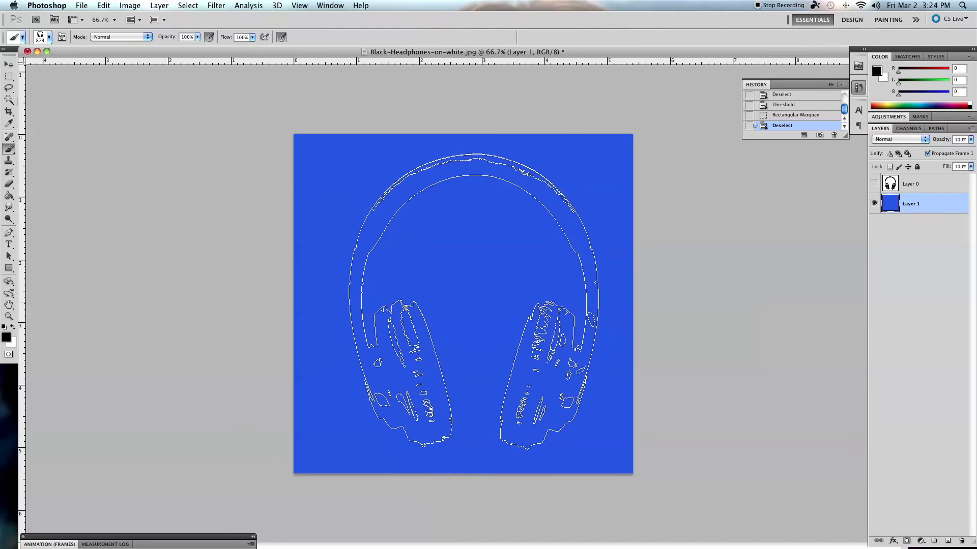
- Stamp the full-size headphones brush once in the middle of the blue layer and undo the stroke
{"action": "left_click", "coordinate": [469, 301]}
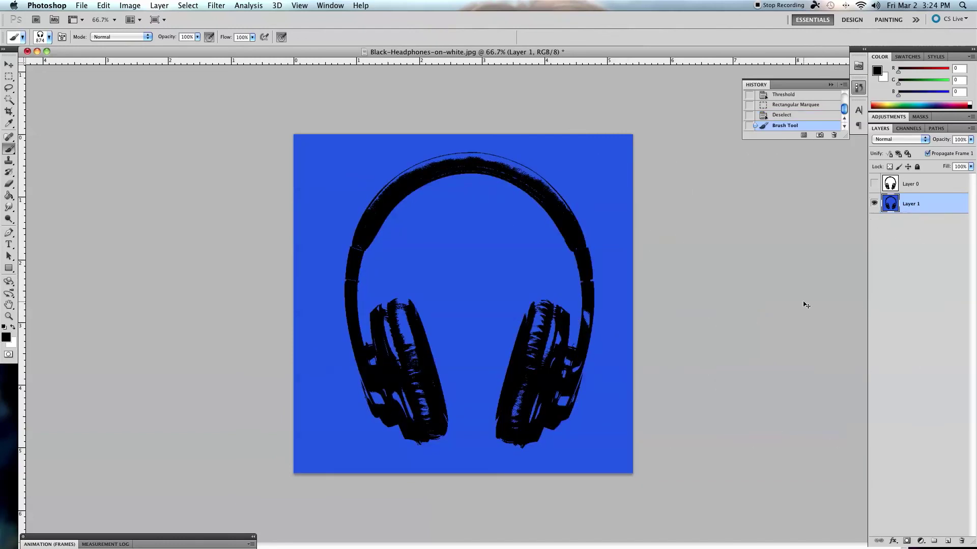
{"action": "key", "text": "ctrl+z"}
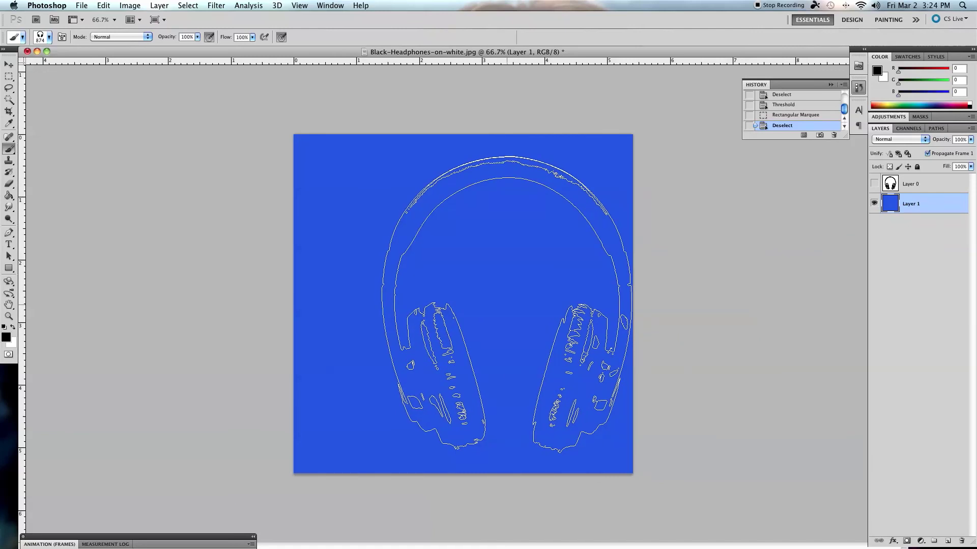
- Reduce the headphones brush size to 162 px and stamp it once near each of the canvas's four corners
{"action": "right_click", "coordinate": [480, 303]}
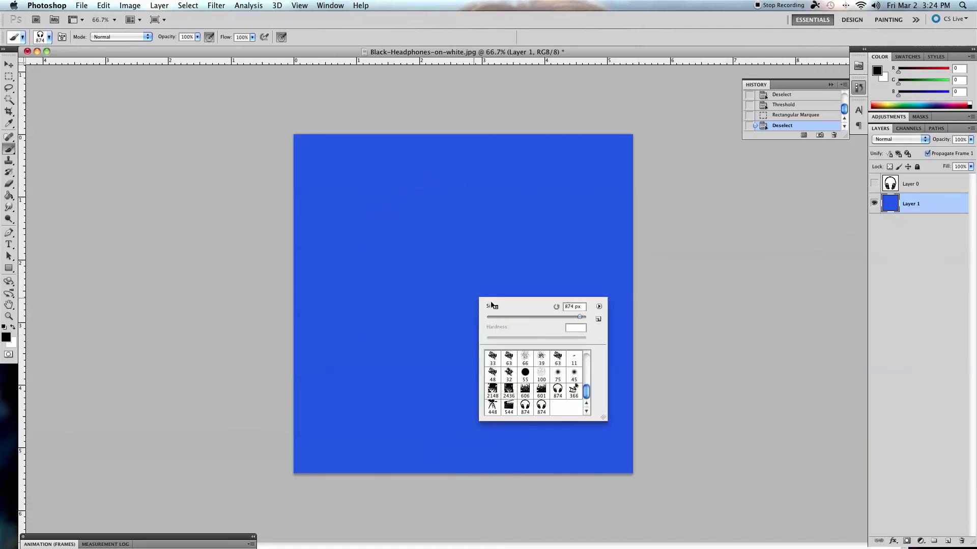
{"action": "left_click_drag", "start_coordinate": [558, 318], "coordinate": [551, 315]}
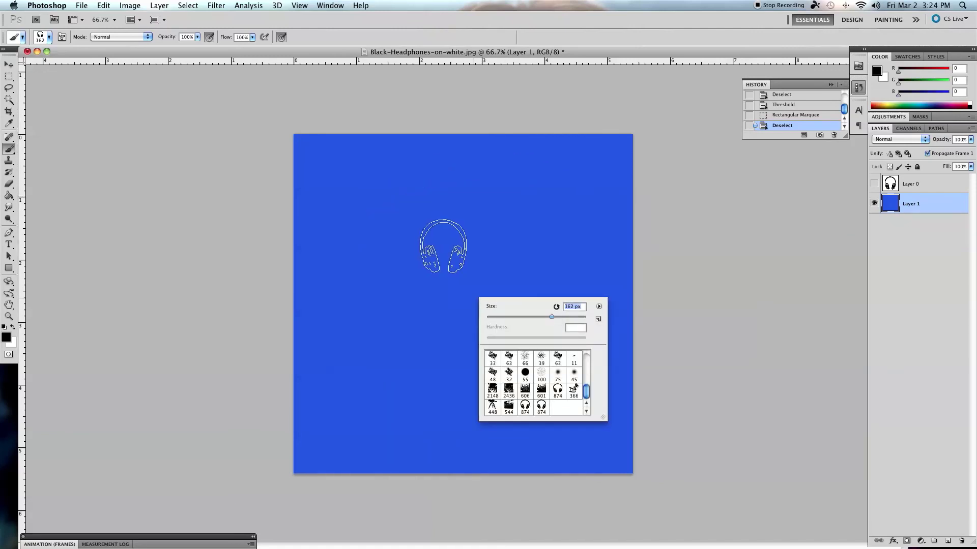
{"action": "left_click", "coordinate": [343, 186]}
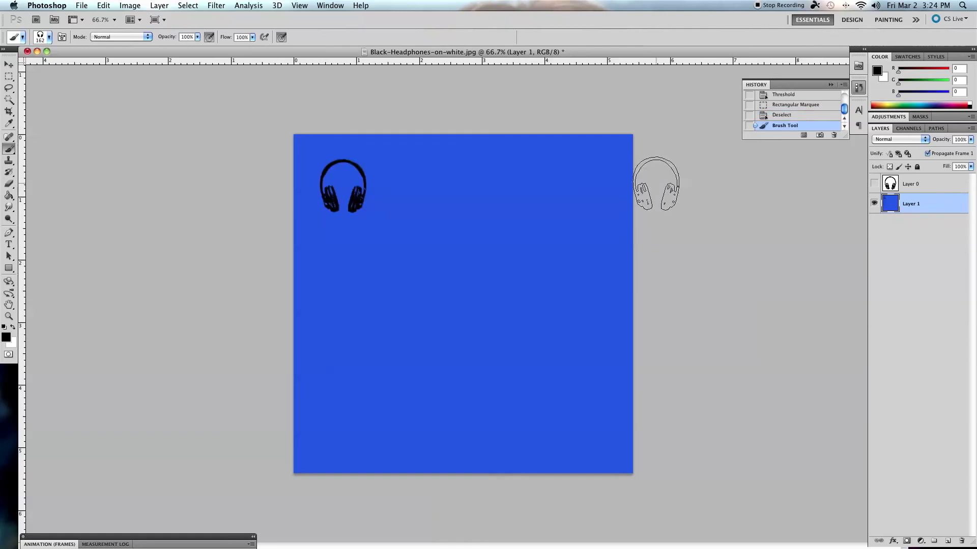
{"action": "left_click", "coordinate": [588, 183]}
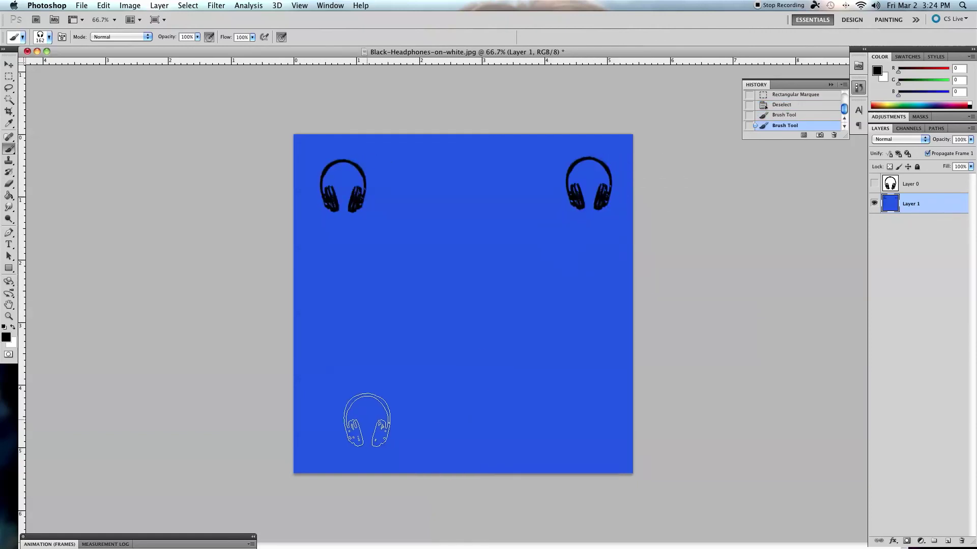
{"action": "left_click", "coordinate": [346, 427]}
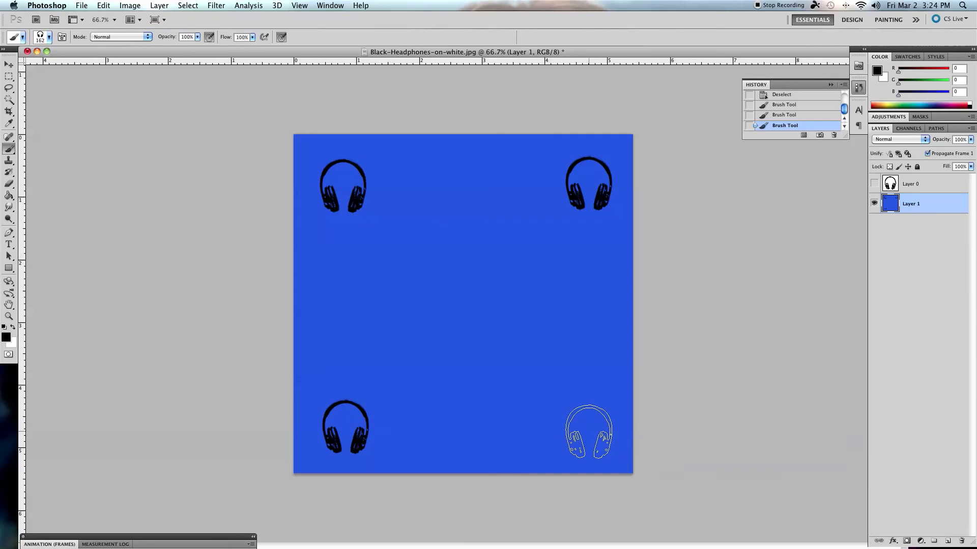
{"action": "left_click", "coordinate": [580, 431]}
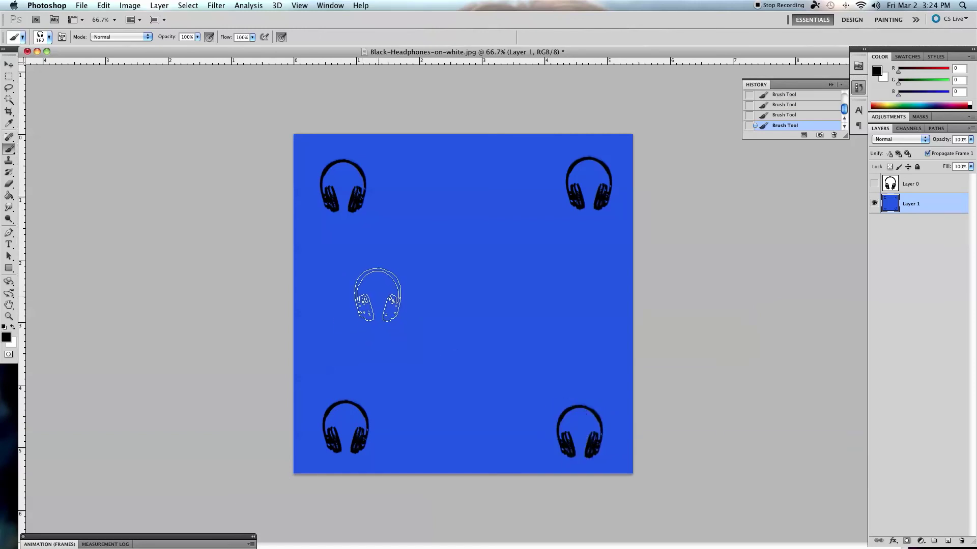
- Paint one continuous arched stroke across the middle of the canvas with the headphones brush, then undo it
{"action": "mouse_move", "coordinate": [333, 331]}
{"action": "left_mouse_down"}
{"action": "mouse_move", "coordinate": [378, 294]}
{"action": "mouse_move", "coordinate": [438, 277]}
{"action": "mouse_move", "coordinate": [510, 275]}
{"action": "mouse_move", "coordinate": [574, 293]}
{"action": "mouse_move", "coordinate": [596, 314]}
{"action": "left_mouse_up"}
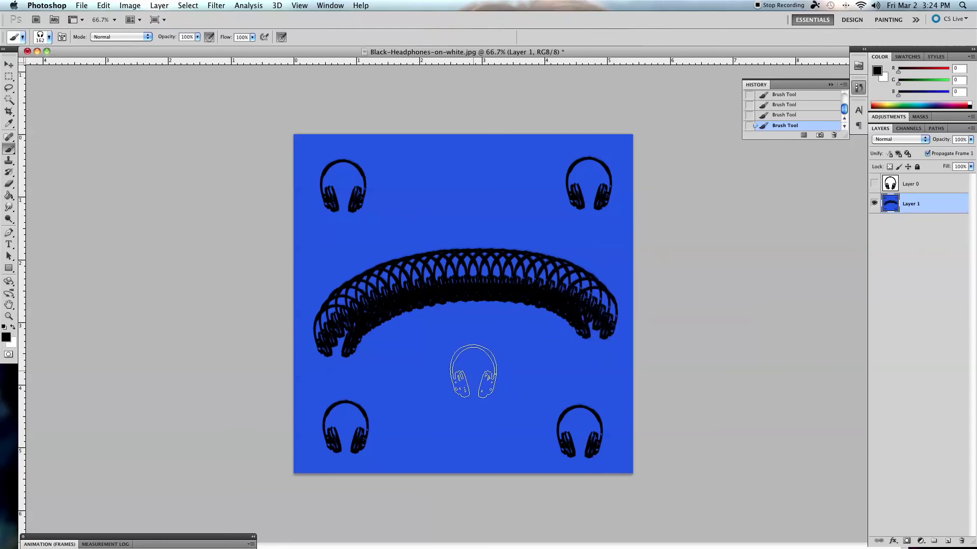
{"action": "key", "text": "super+z"}
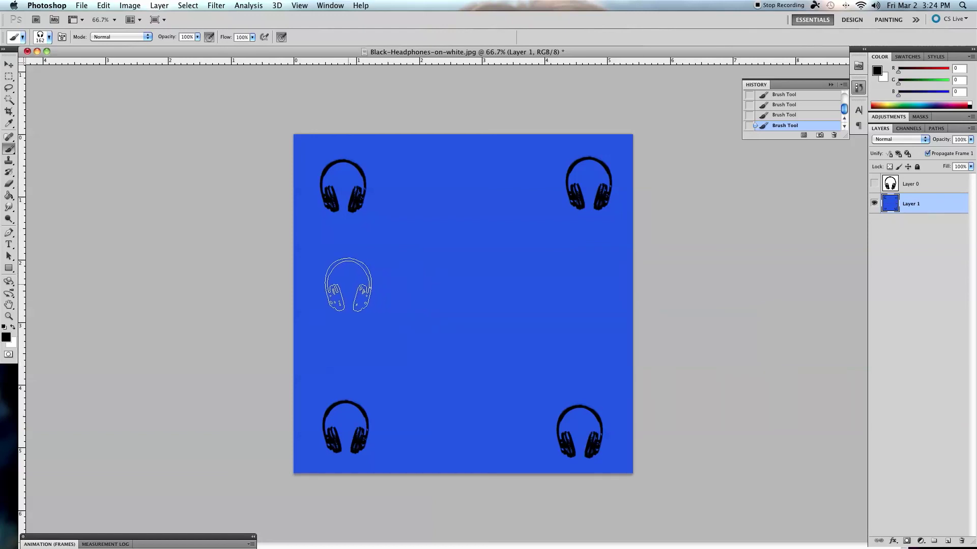
- Stamp the headphones midway along each of the four canvas edges and once in the centre, completing a three-by-three grid
{"action": "left_click", "coordinate": [341, 302]}
{"action": "left_click", "coordinate": [589, 293]}
{"action": "left_click", "coordinate": [465, 177]}
{"action": "left_click", "coordinate": [456, 420]}
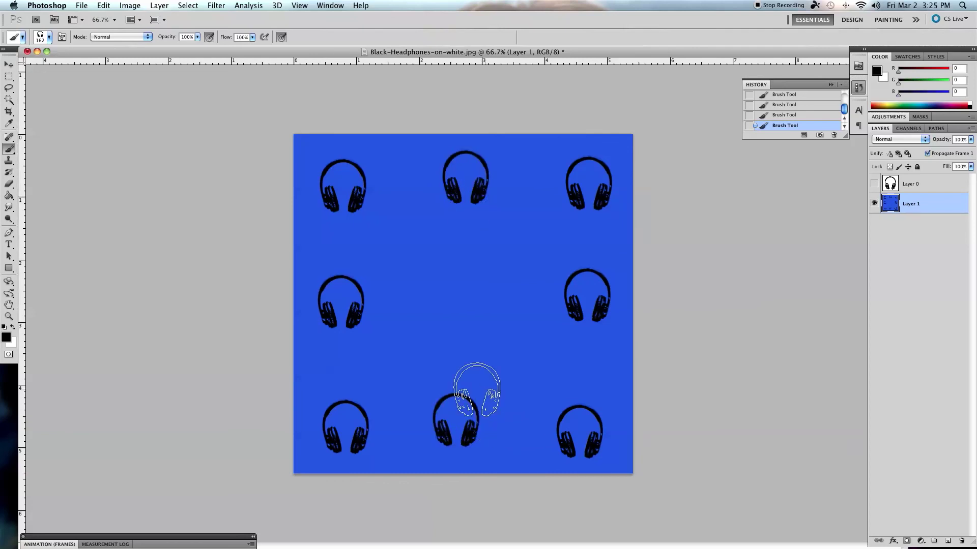
{"action": "left_click", "coordinate": [462, 304]}
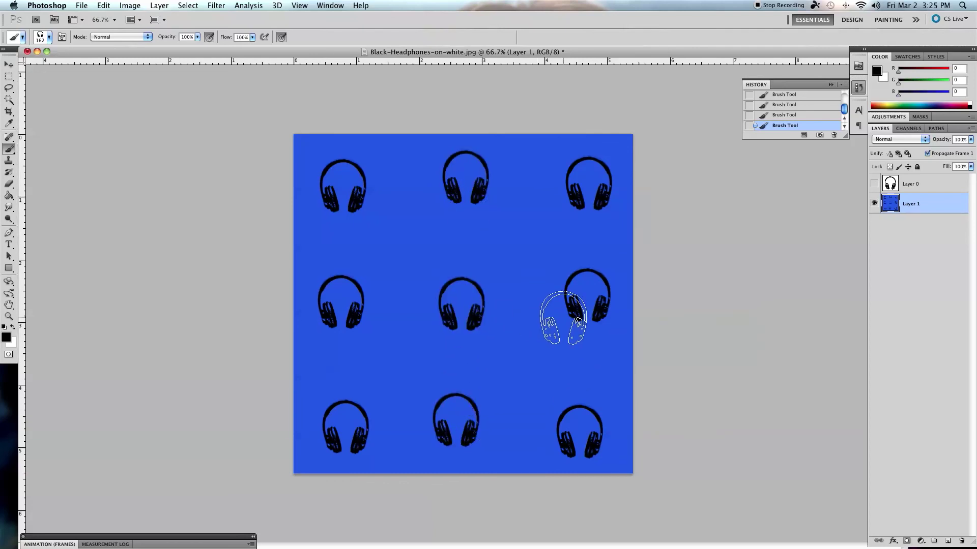